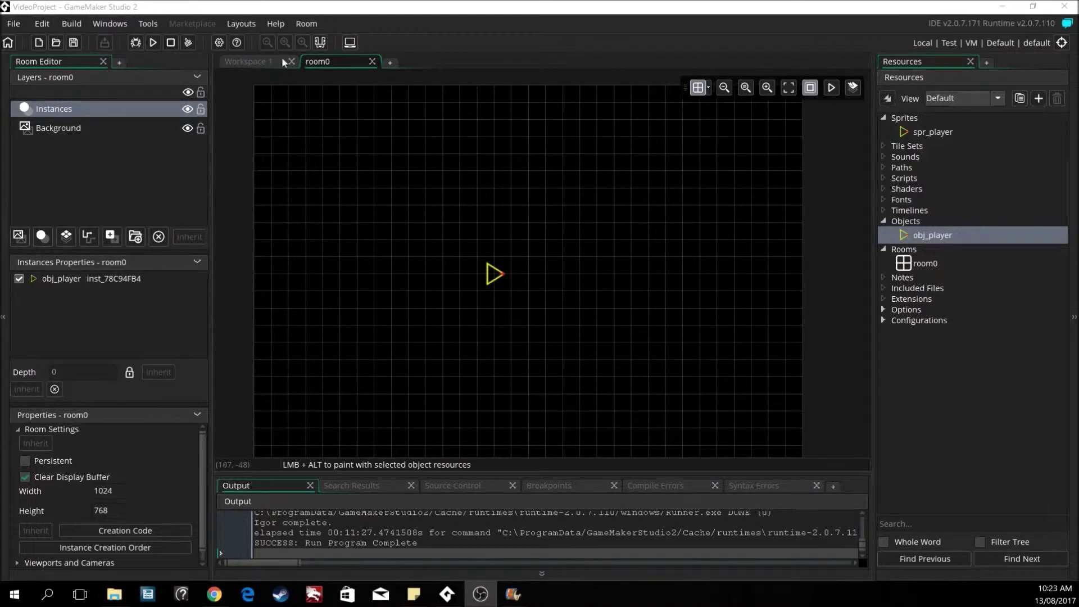
Step: Switch to Workspace 1 and open obj_player's Add Event list to reach the Key Down options
{"action": "left_click", "coordinate": [254, 62]}
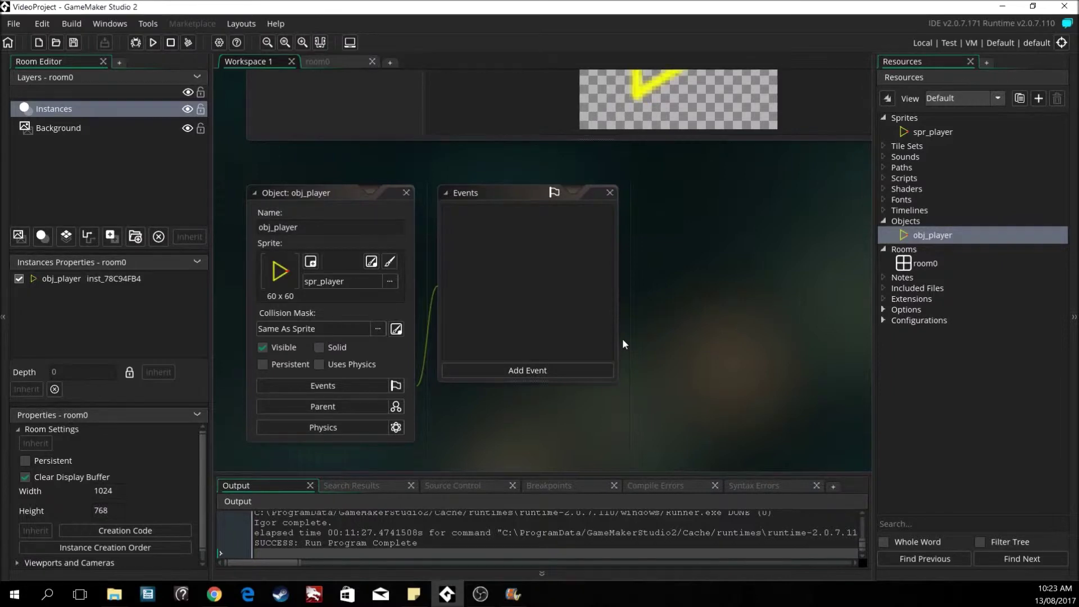
{"action": "left_click", "coordinate": [532, 371]}
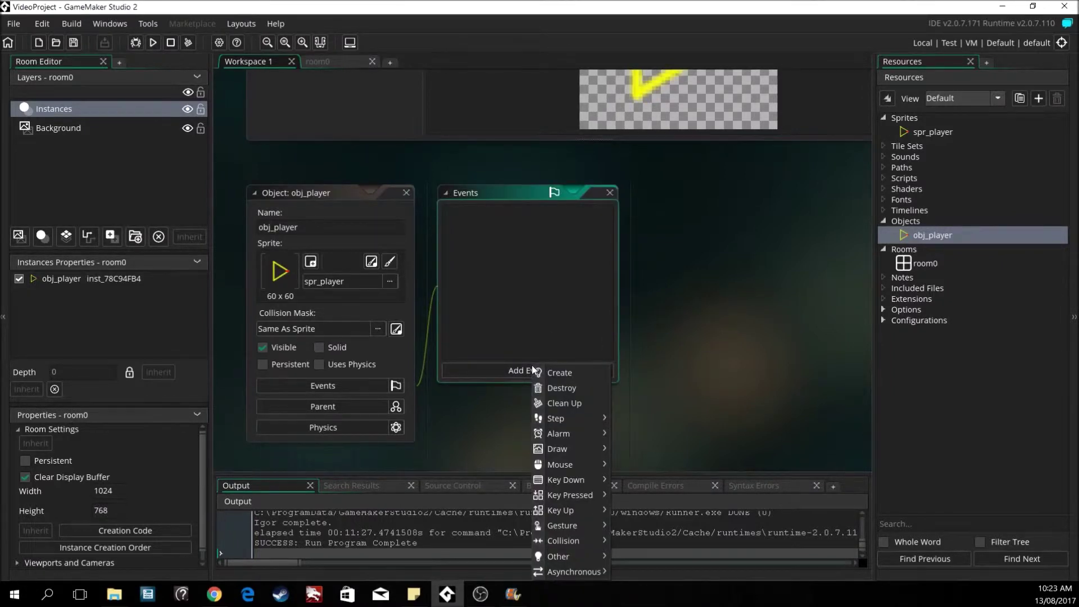
{"action": "mouse_move", "coordinate": [566, 481]}
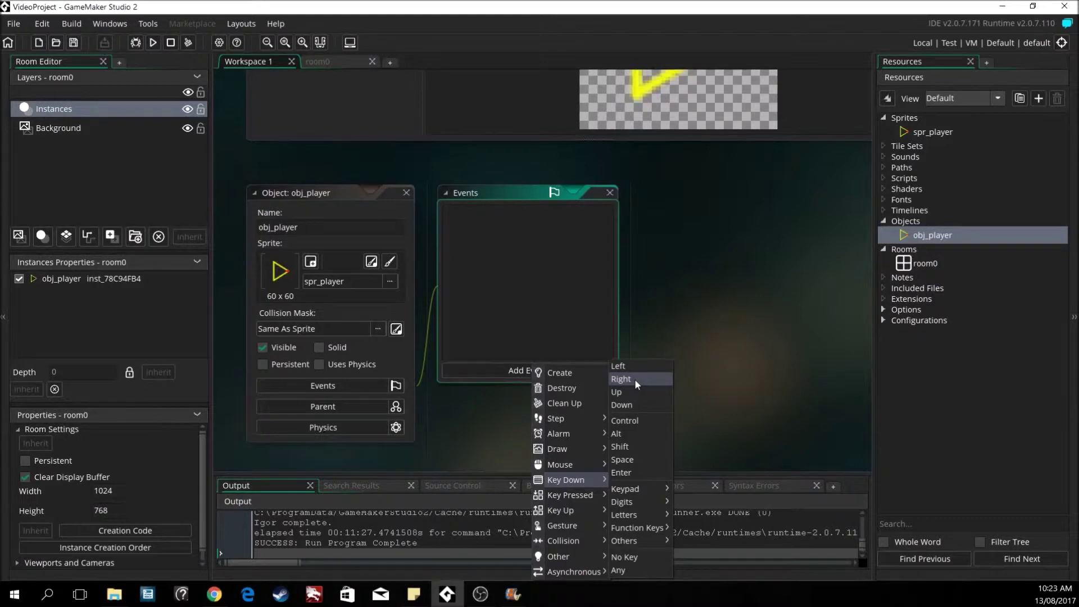
Step: Add a Key Down – Right event to obj_player and drop a Jump To Point action into it
{"action": "left_click", "coordinate": [636, 379]}
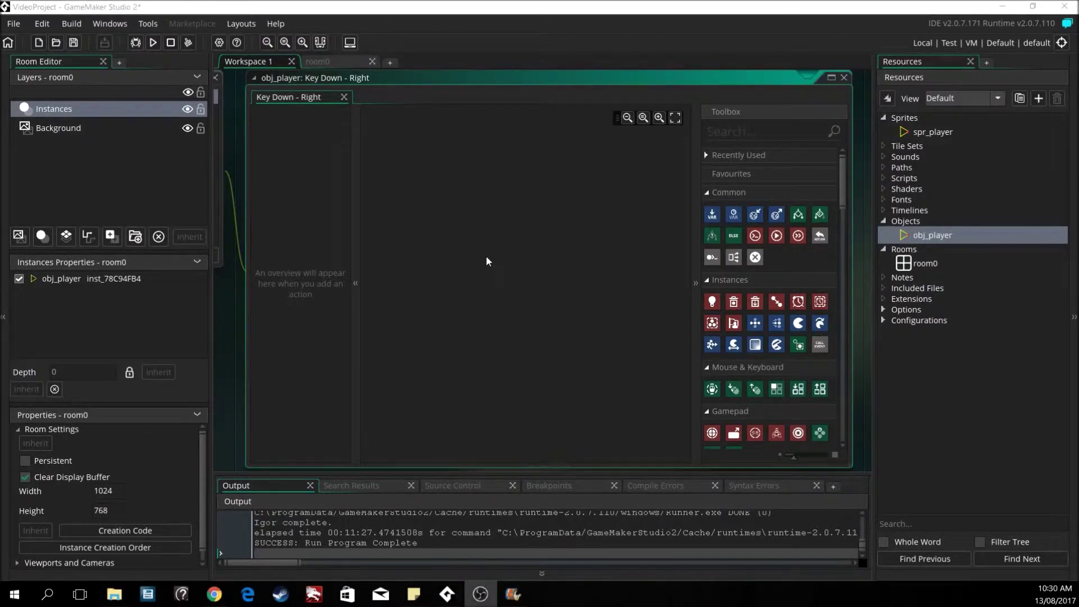
{"action": "scroll", "coordinate": [767, 221], "scroll_direction": "down", "scroll_amount": 1}
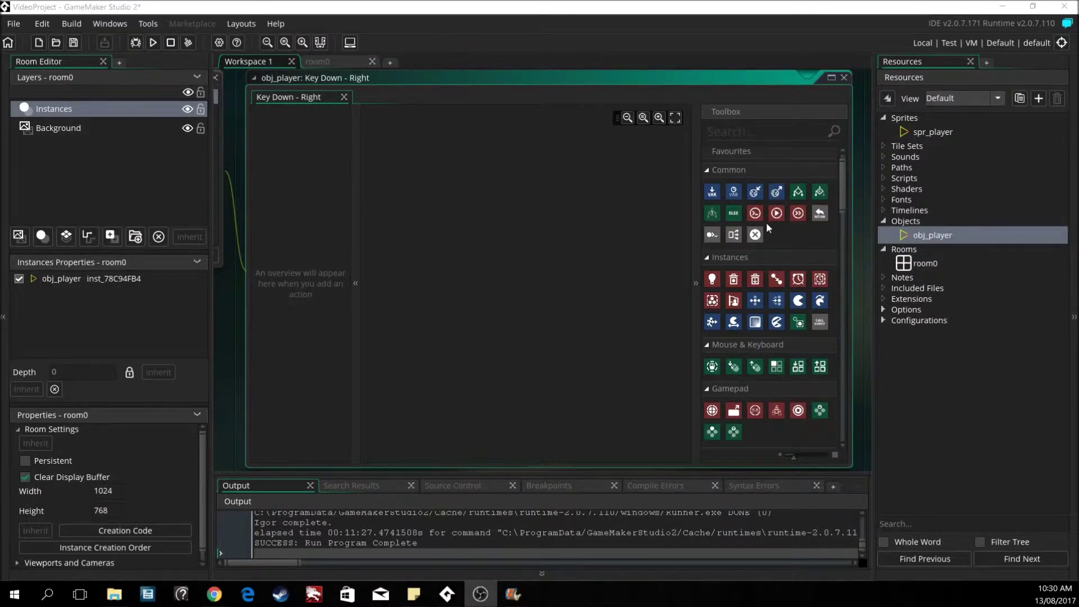
{"action": "scroll", "coordinate": [767, 236], "scroll_direction": "down", "scroll_amount": 1}
{"action": "scroll", "coordinate": [774, 249], "scroll_direction": "down", "scroll_amount": 1}
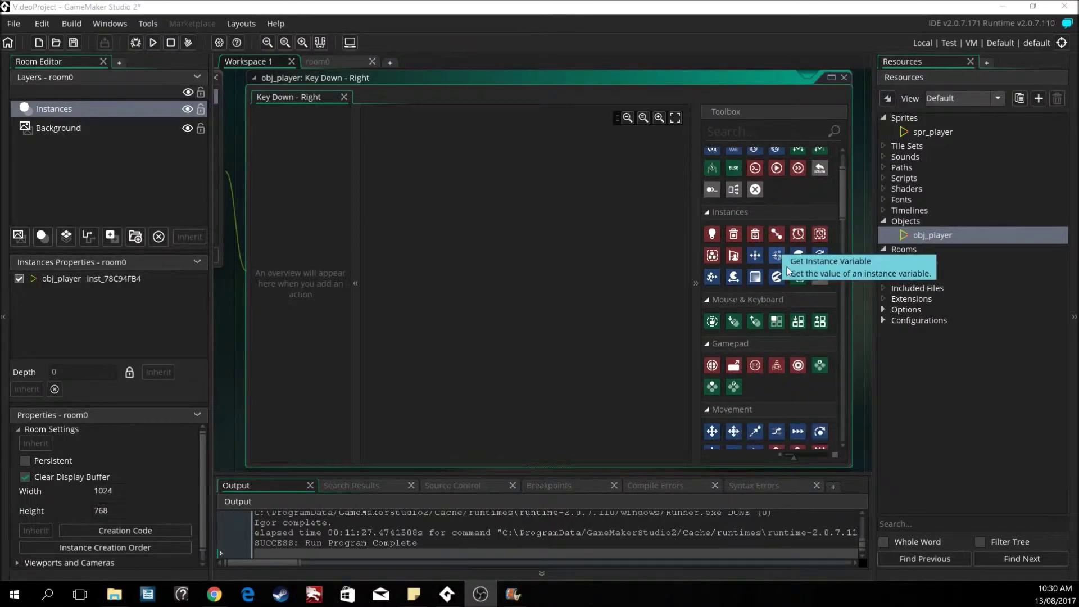
{"action": "scroll", "coordinate": [787, 282], "scroll_direction": "down", "scroll_amount": 1}
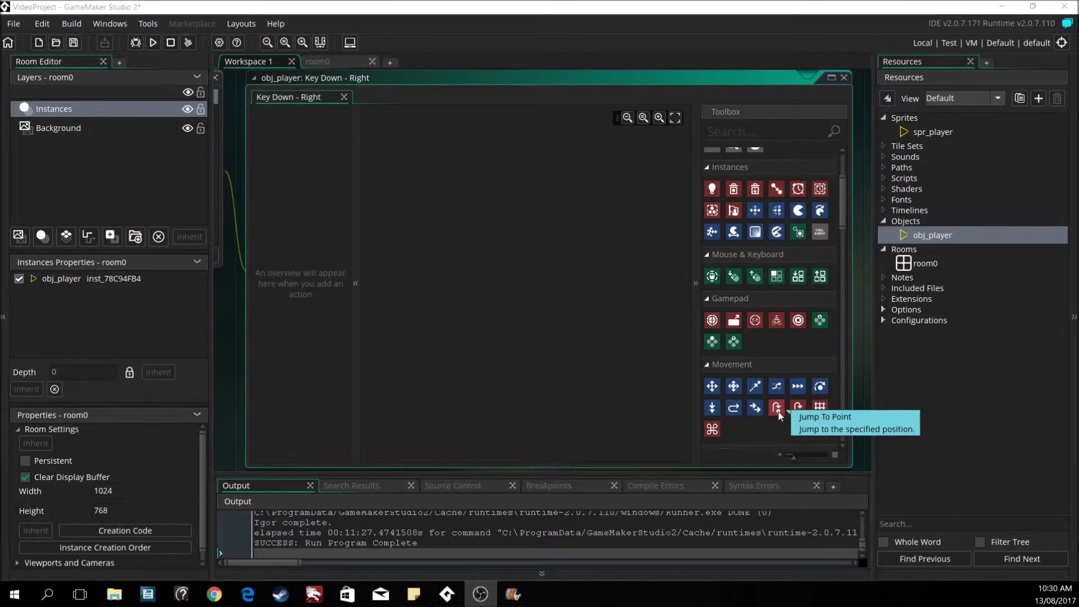
{"action": "mouse_move", "coordinate": [777, 409]}
{"action": "left_mouse_down"}
{"action": "mouse_move", "coordinate": [510, 313]}
{"action": "mouse_move", "coordinate": [472, 194]}
{"action": "left_mouse_up"}
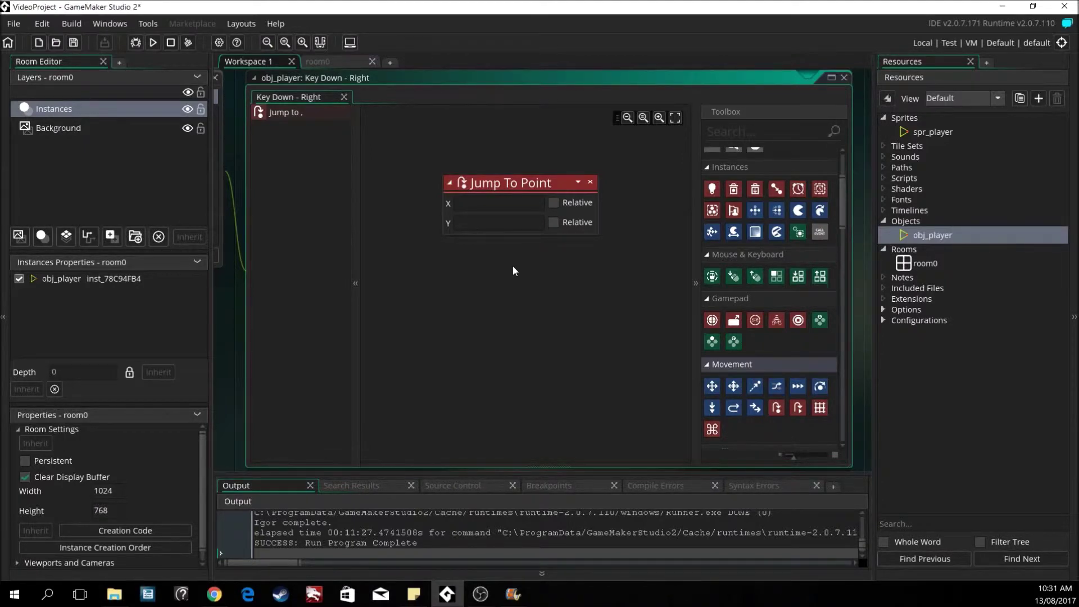
Step: Set the Right event's Jump To Point to X 5, Y 0, both marked Relative
{"action": "left_click", "coordinate": [460, 222]}
{"action": "left_click", "coordinate": [470, 203]}
{"action": "left_click", "coordinate": [507, 222]}
{"action": "type", "text": "0"}
{"action": "left_click", "coordinate": [554, 201]}
{"action": "left_click", "coordinate": [556, 221]}
{"action": "double_click", "coordinate": [462, 203]}
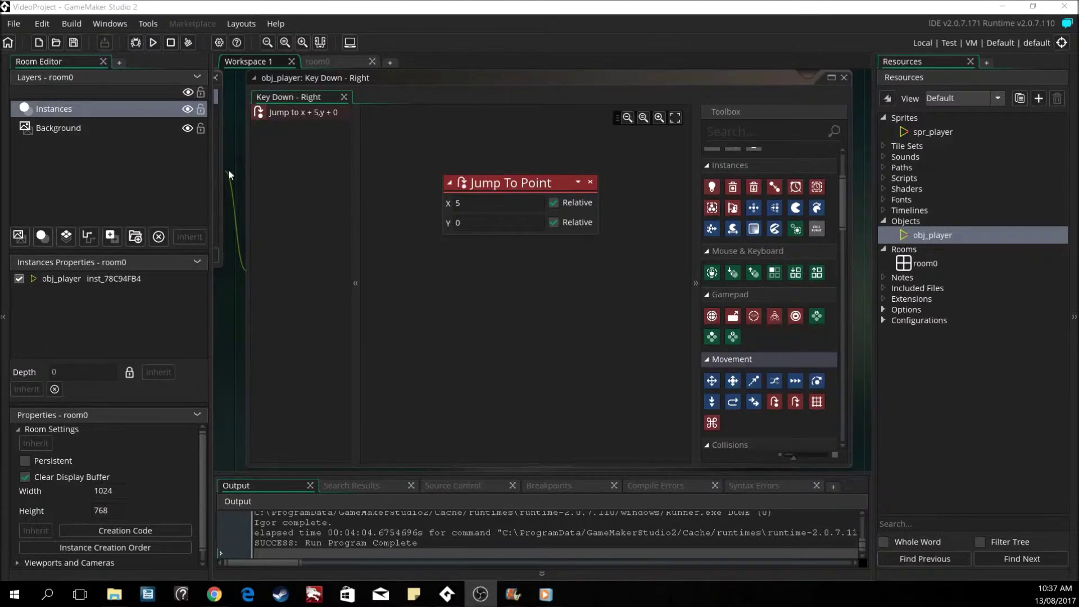
{"action": "left_click", "coordinate": [153, 43]}
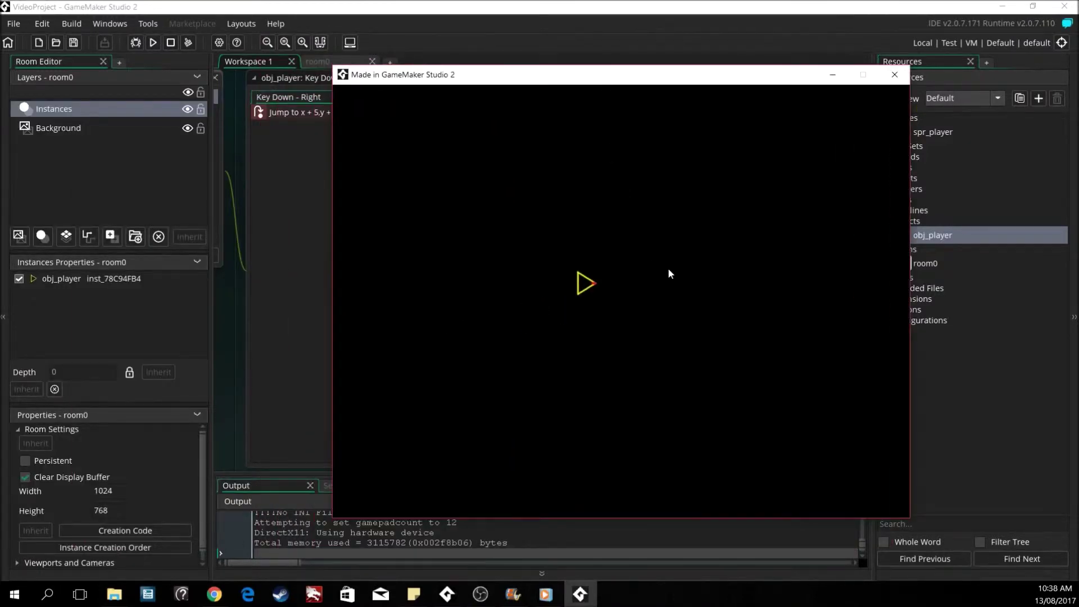
{"action": "key", "text": "Right"}
{"action": "key", "text": "Right"}
{"action": "key", "text": "Right"}
{"action": "key", "text": "Right"}
{"action": "key", "text": "Right"}
{"action": "left_click", "coordinate": [891, 76]}
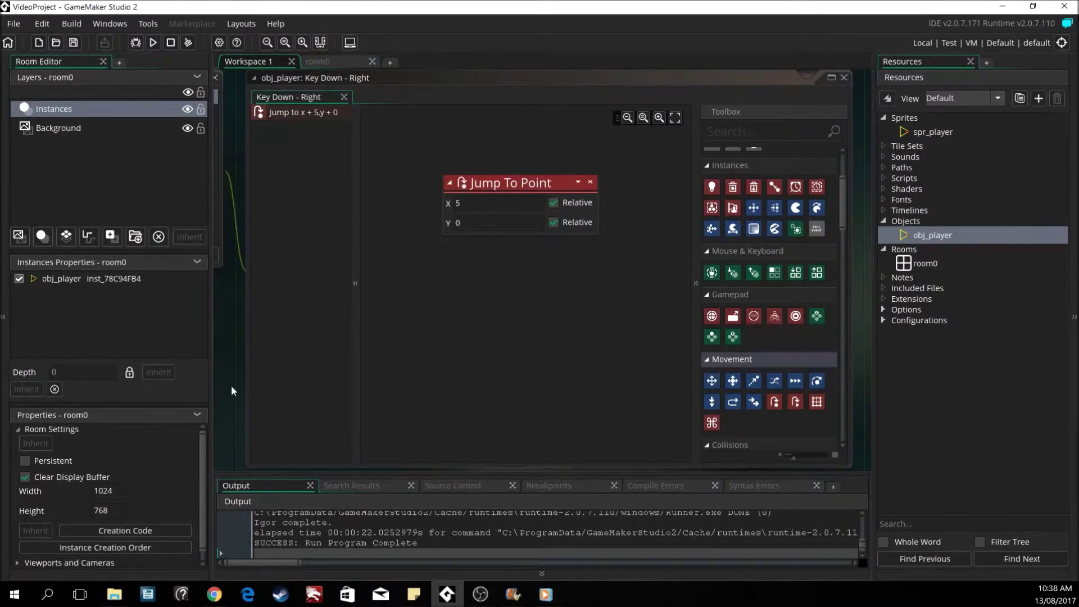
Step: Add a Key Down – Up event from obj_player's Events panel
{"action": "middle_click_drag", "start_coordinate": [231, 386], "coordinate": [461, 403]}
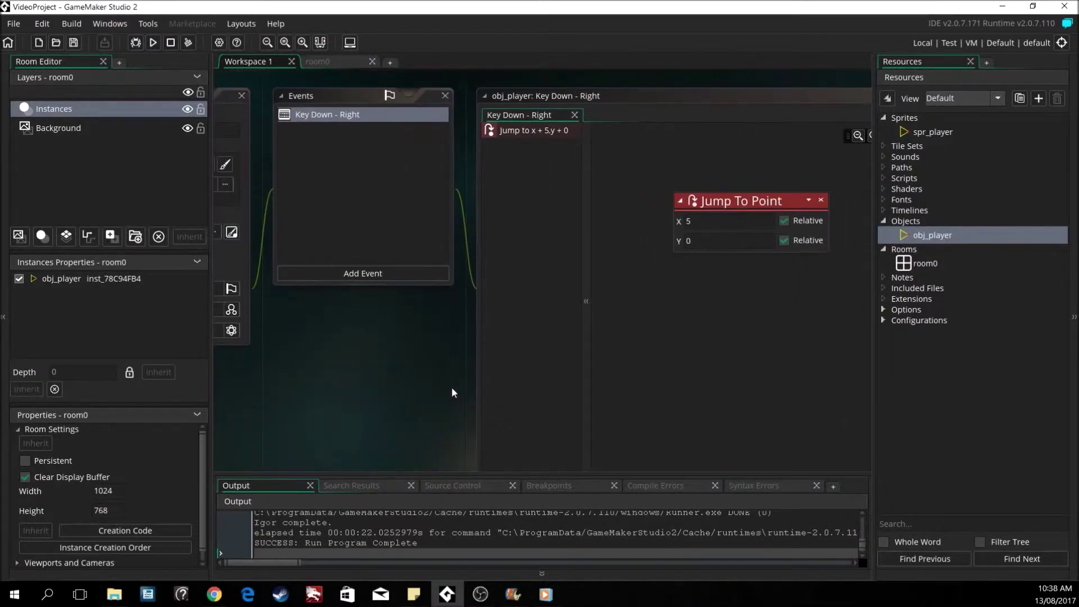
{"action": "middle_click_drag", "start_coordinate": [436, 366], "coordinate": [422, 324]}
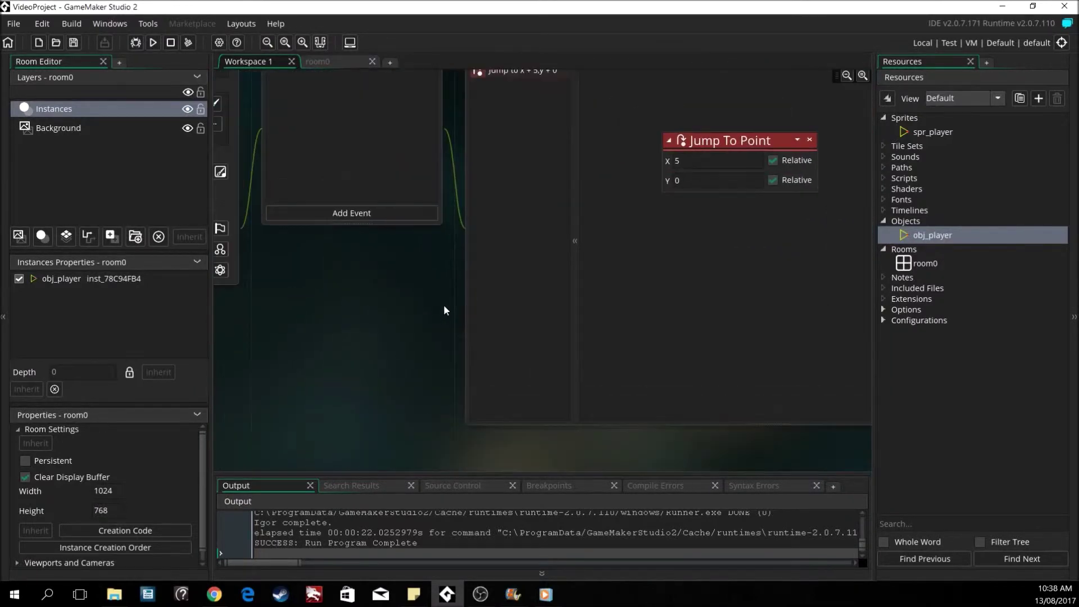
{"action": "middle_click_drag", "start_coordinate": [425, 322], "coordinate": [461, 391]}
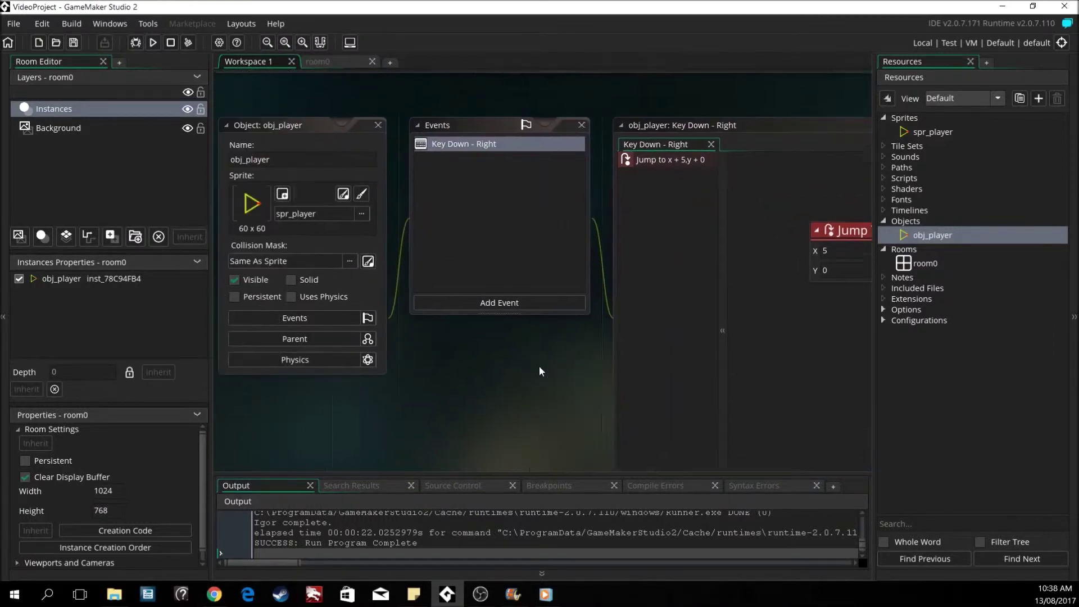
{"action": "middle_click_drag", "start_coordinate": [540, 371], "coordinate": [549, 368]}
{"action": "mouse_move", "coordinate": [478, 242]}
{"action": "middle_mouse_down"}
{"action": "mouse_move", "coordinate": [419, 300]}
{"action": "mouse_move", "coordinate": [487, 298]}
{"action": "middle_mouse_up"}
{"action": "left_click", "coordinate": [487, 295]}
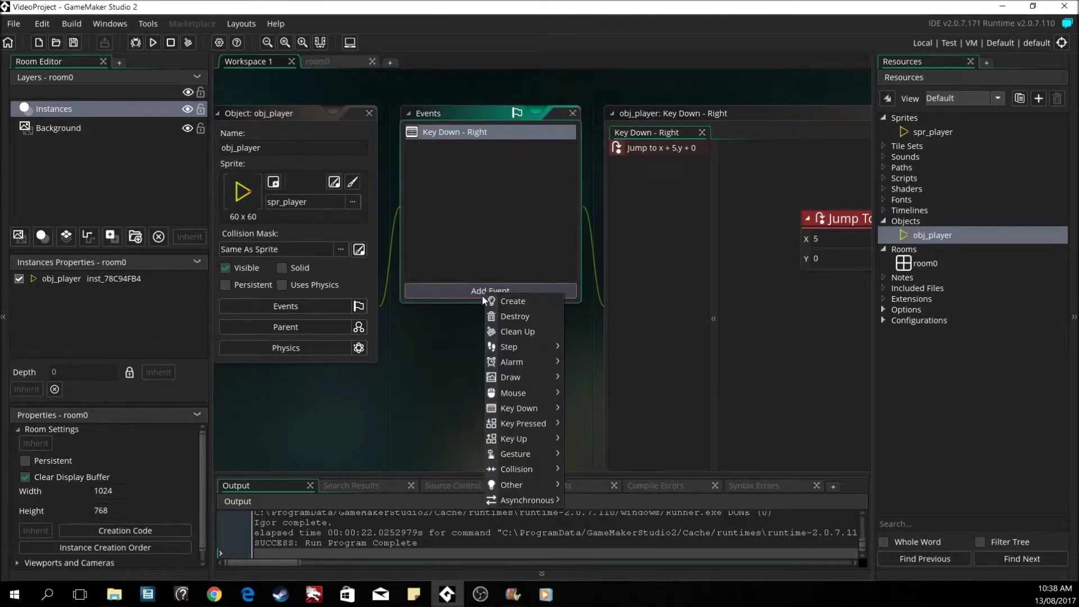
{"action": "mouse_move", "coordinate": [519, 409]}
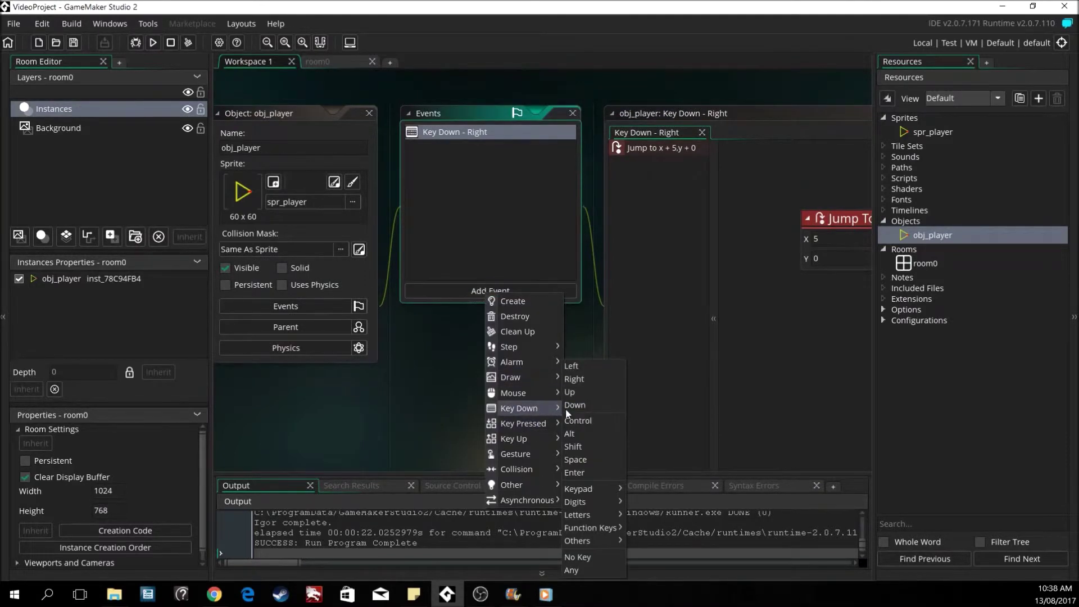
{"action": "left_click", "coordinate": [578, 391]}
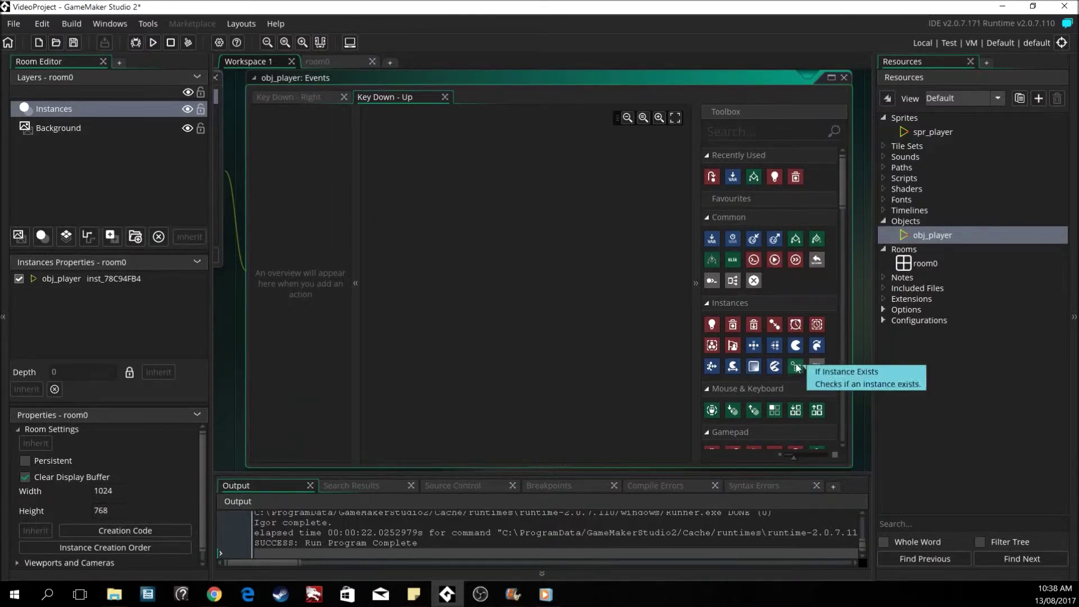
{"action": "scroll", "coordinate": [787, 369], "scroll_direction": "down", "scroll_amount": 3}
{"action": "scroll", "coordinate": [776, 380], "scroll_direction": "down", "scroll_amount": 2}
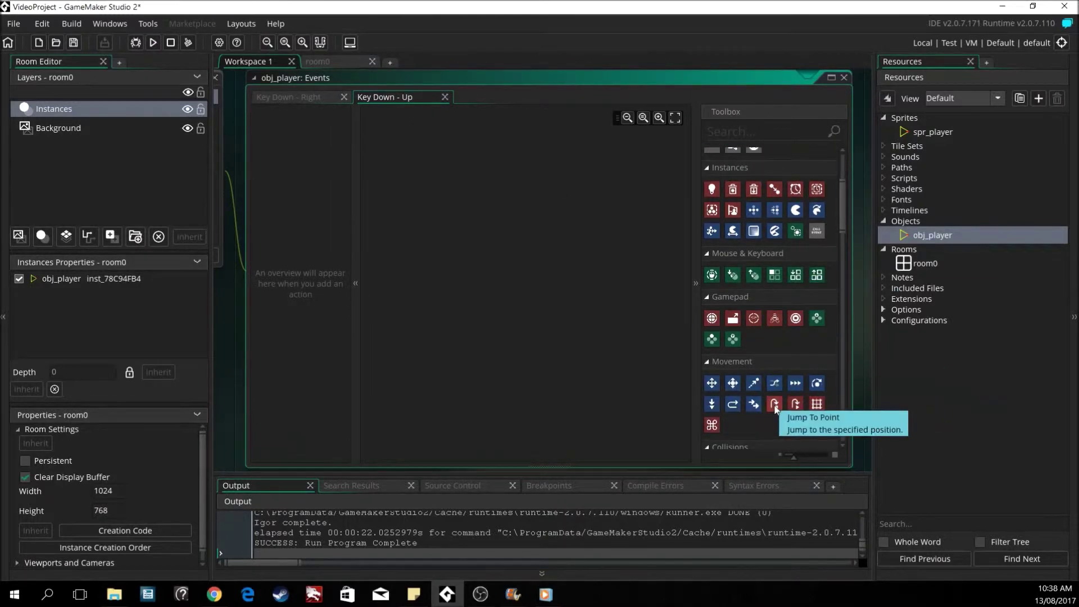
Step: Give the Up event a relative Jump To Point of x+0, y−5, then run the game
{"action": "left_click_drag", "start_coordinate": [774, 426], "coordinate": [469, 273]}
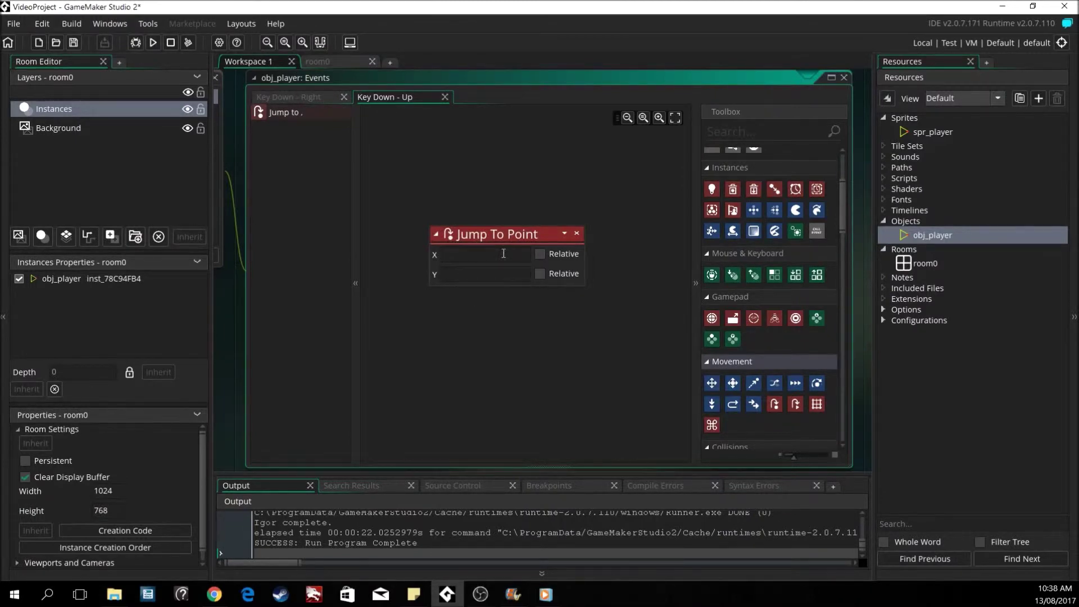
{"action": "type", "text": "0"}
{"action": "left_click", "coordinate": [540, 254]}
{"action": "left_click", "coordinate": [488, 276]}
{"action": "type", "text": "-5"}
{"action": "left_click", "coordinate": [541, 274]}
{"action": "left_click", "coordinate": [154, 42]}
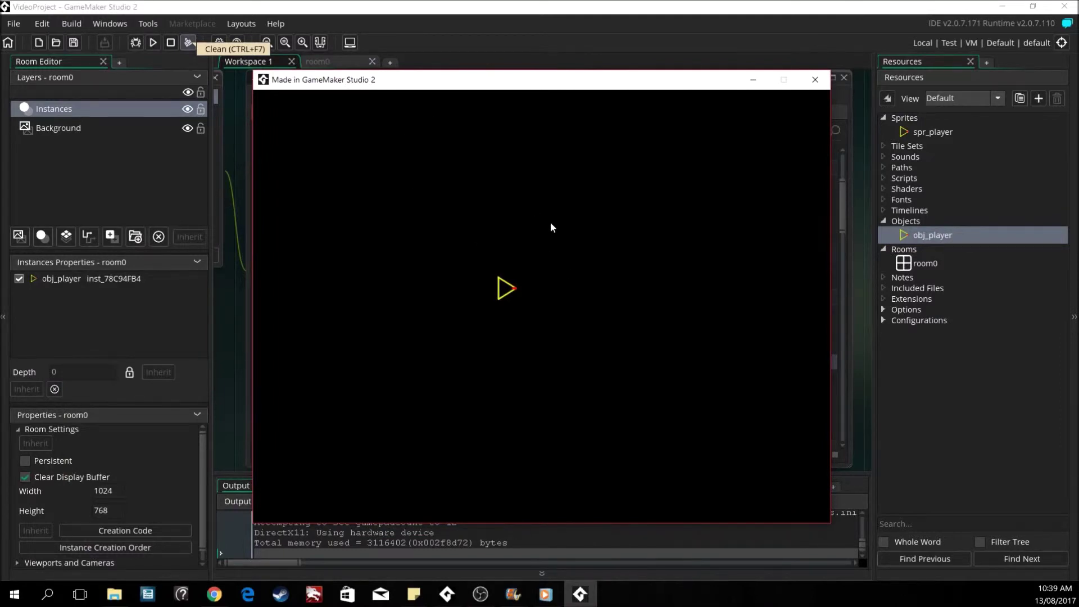
{"action": "key", "text": "Up"}
{"action": "key", "text": "Up"}
{"action": "key", "text": "Right"}
{"action": "key", "text": "Up"}
{"action": "key", "text": "Right"}
{"action": "key", "text": "Up"}
{"action": "key", "text": "Right"}
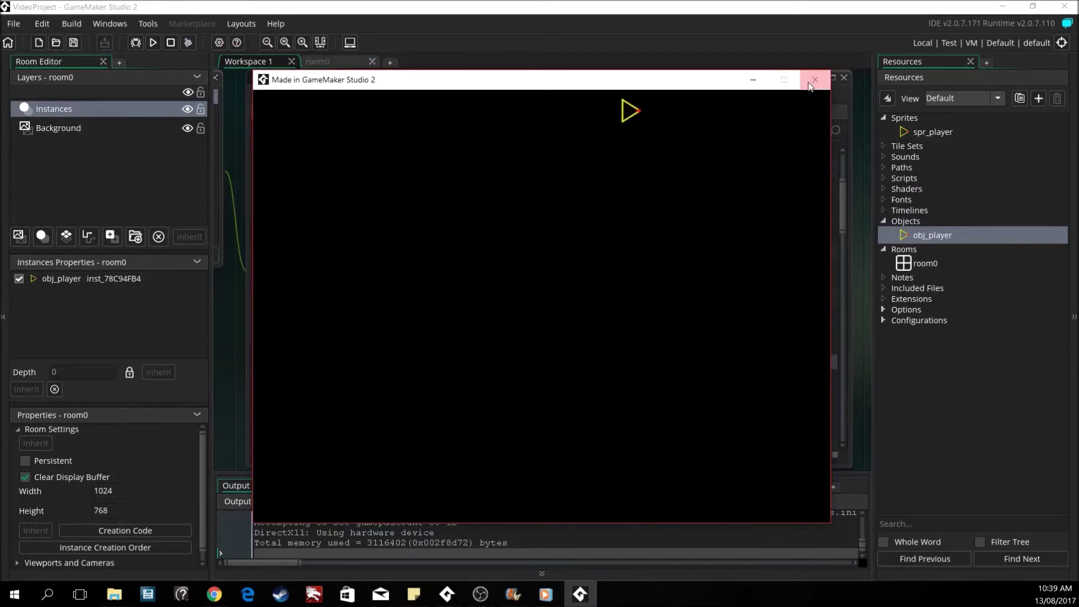
{"action": "left_click", "coordinate": [811, 79]}
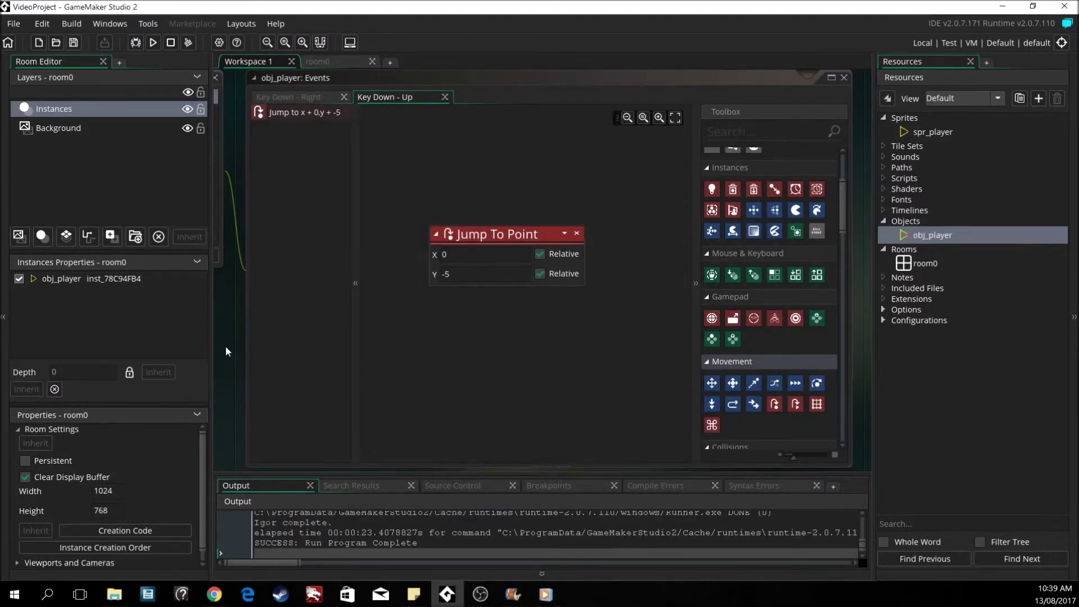
Step: Add a Key Down – Down event to obj_player
{"action": "middle_click_drag", "start_coordinate": [225, 346], "coordinate": [492, 399]}
{"action": "left_click", "coordinate": [403, 308]}
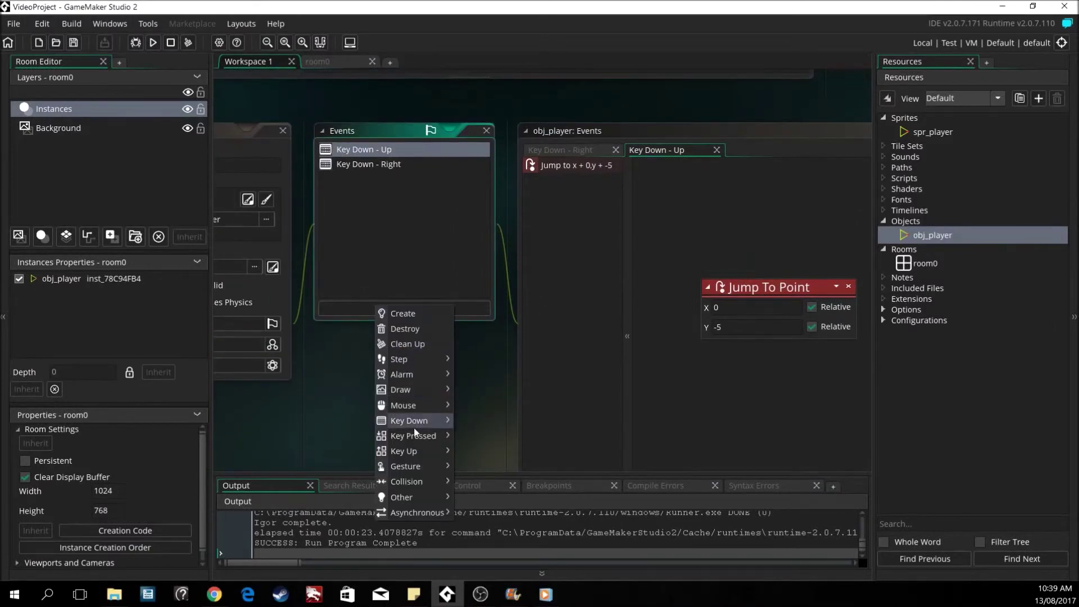
{"action": "mouse_move", "coordinate": [409, 420]}
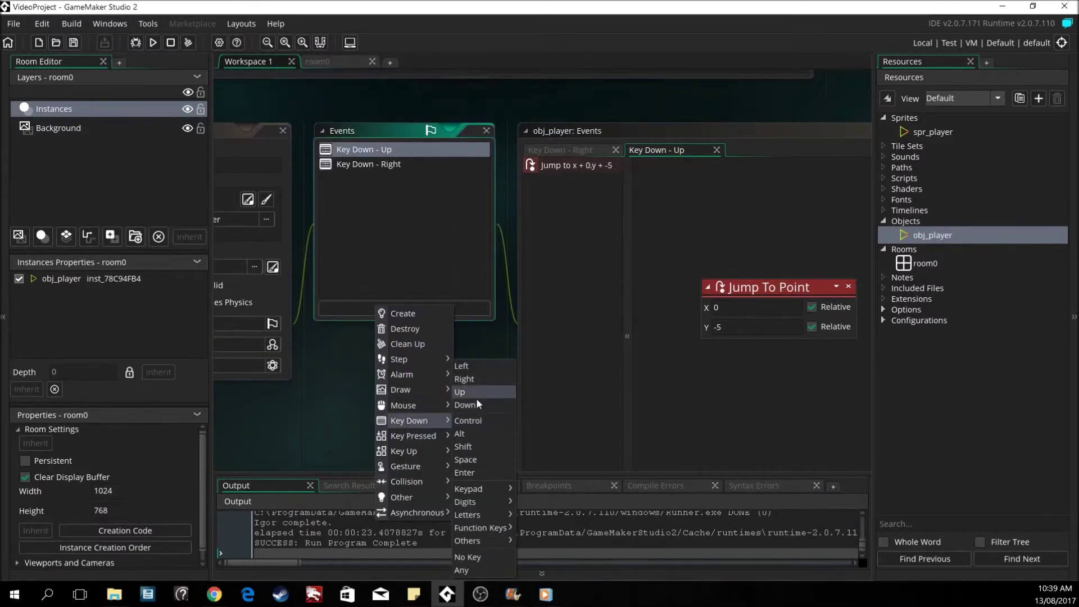
{"action": "left_click", "coordinate": [466, 404]}
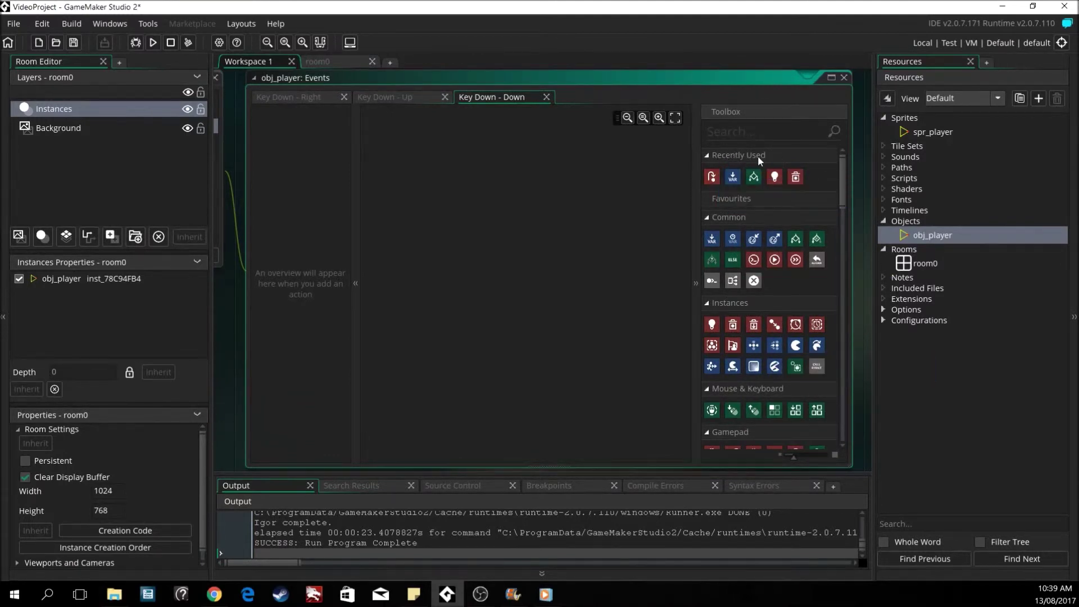
Step: Give the Down event a Jump To Point of X 0, Y 5, both Relative
{"action": "left_click_drag", "start_coordinate": [712, 177], "coordinate": [472, 227]}
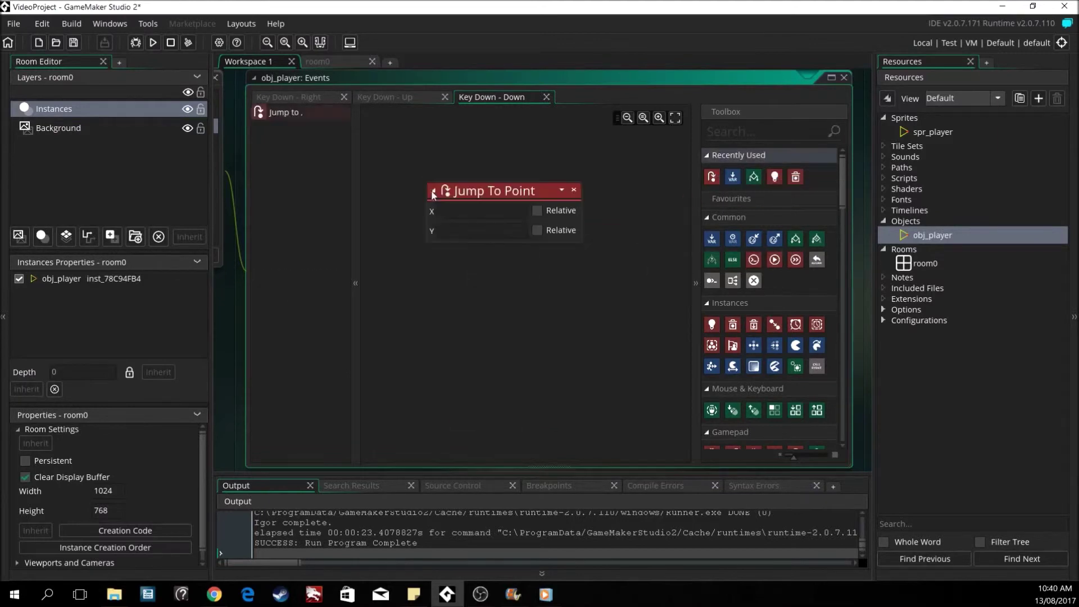
{"action": "left_click", "coordinate": [472, 216]}
{"action": "type", "text": "0"}
{"action": "left_click", "coordinate": [538, 210]}
{"action": "type", "text": "5"}
{"action": "left_click", "coordinate": [537, 231]}
{"action": "middle_click_drag", "start_coordinate": [252, 331], "coordinate": [572, 334]}
{"action": "left_click", "coordinate": [466, 258]}
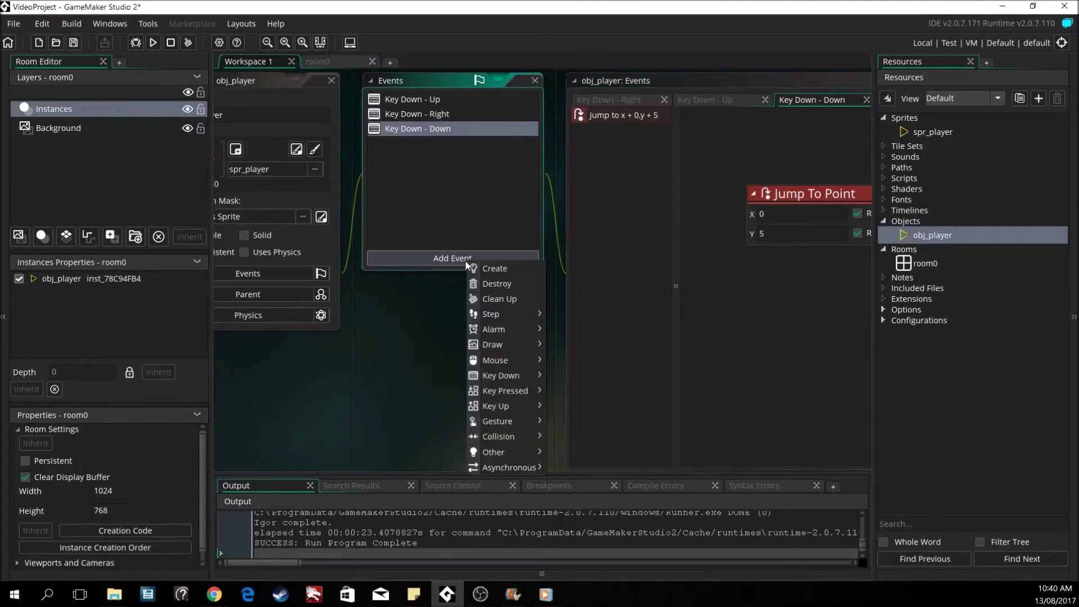
{"action": "mouse_move", "coordinate": [505, 390]}
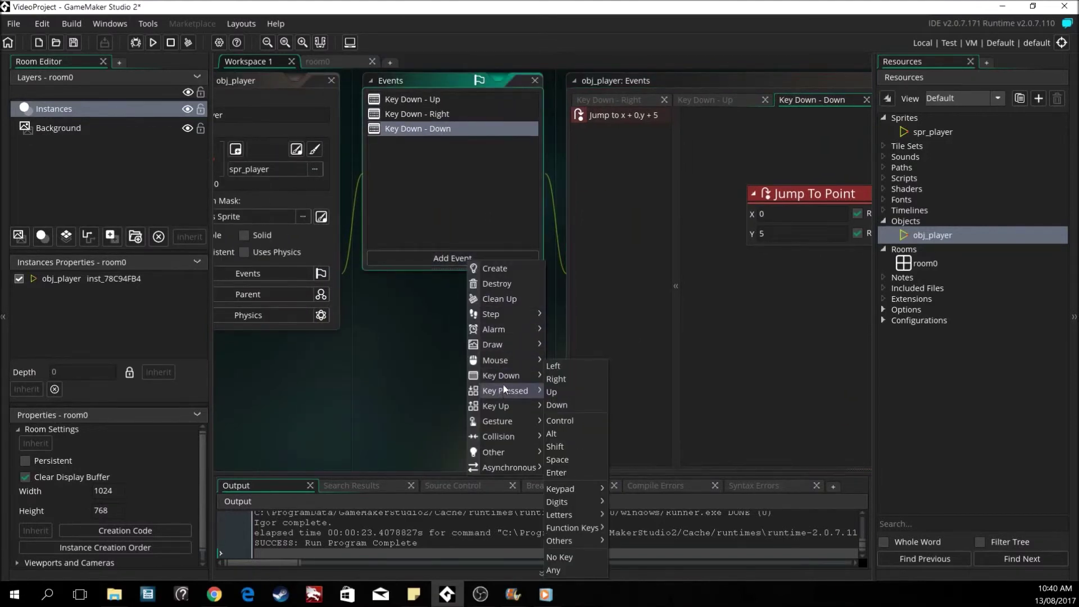
Step: Add a Key Down – Left event with a Jump To Point of X -5, Y 0, both Relative
{"action": "left_click", "coordinate": [558, 368]}
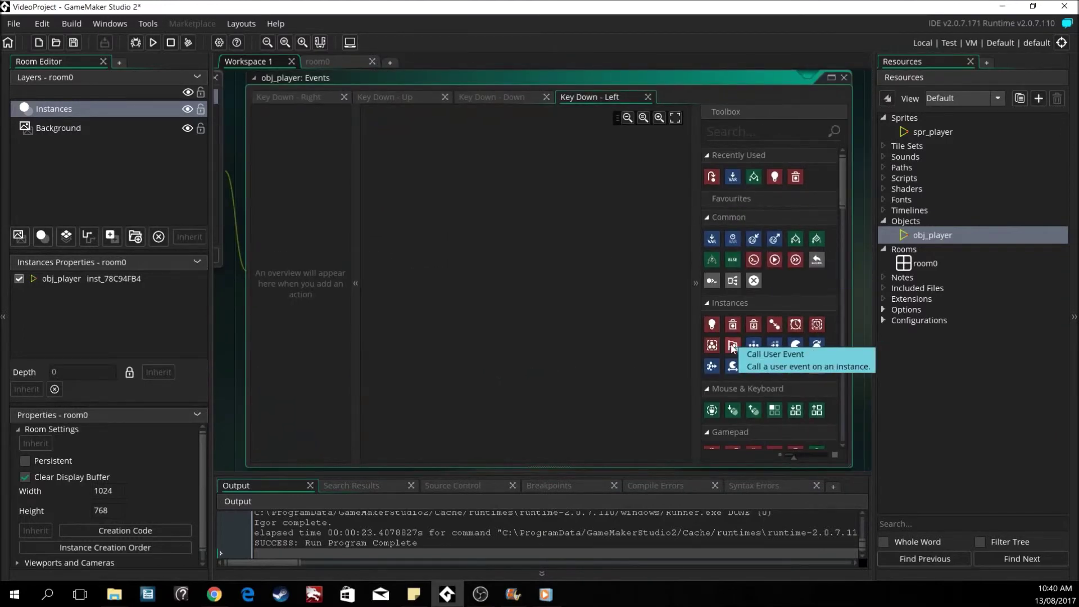
{"action": "left_click_drag", "start_coordinate": [711, 176], "coordinate": [548, 244]}
{"action": "left_click", "coordinate": [538, 249]}
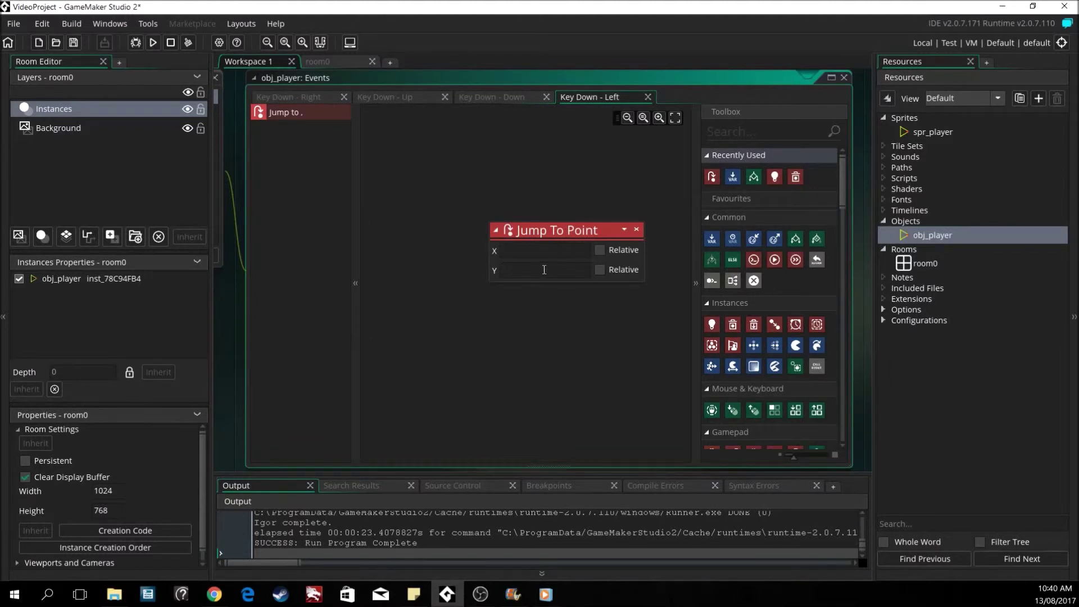
{"action": "type", "text": "0"}
{"action": "left_click", "coordinate": [600, 270]}
{"action": "left_click", "coordinate": [533, 249]}
{"action": "type", "text": "-5"}
{"action": "left_click", "coordinate": [554, 224]}
{"action": "left_click", "coordinate": [556, 231]}
{"action": "double_click", "coordinate": [507, 250]}
{"action": "left_click", "coordinate": [599, 250]}
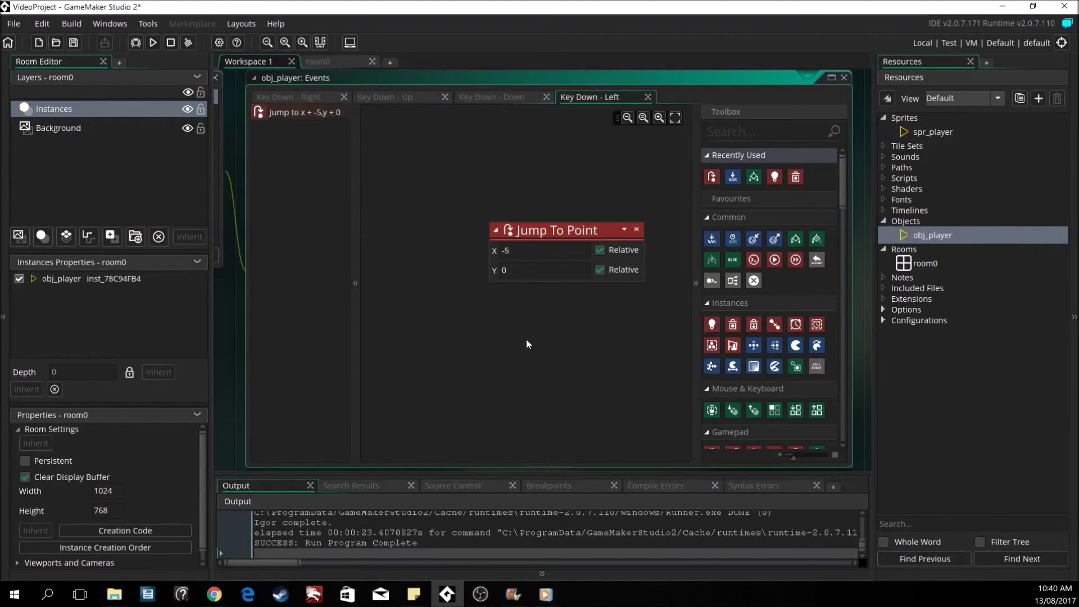
Step: Run the game (F5) to test movement with all four arrow keys
{"action": "left_click", "coordinate": [153, 44]}
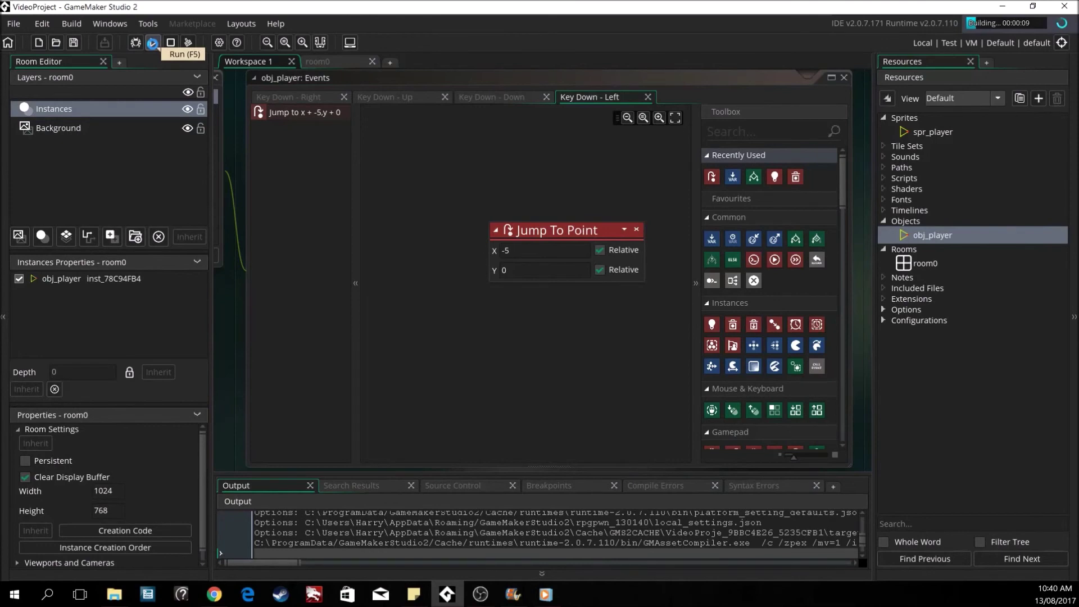